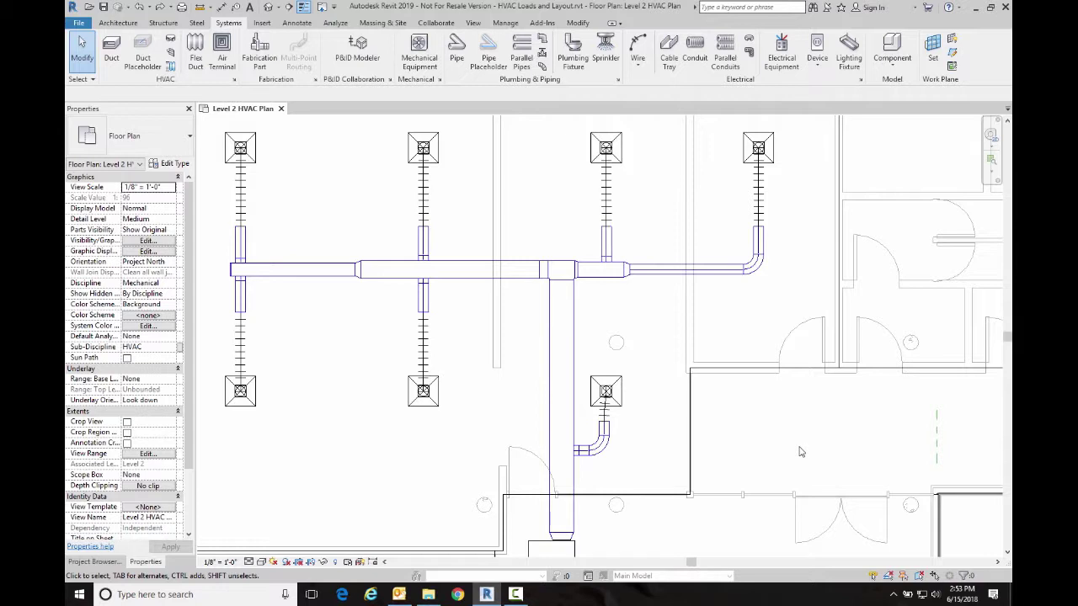
In the routing preferences of the Taps round duct type, set the elbow to Round Duct Elbow: 2 D.
{"action": "left_click", "coordinate": [427, 241]}
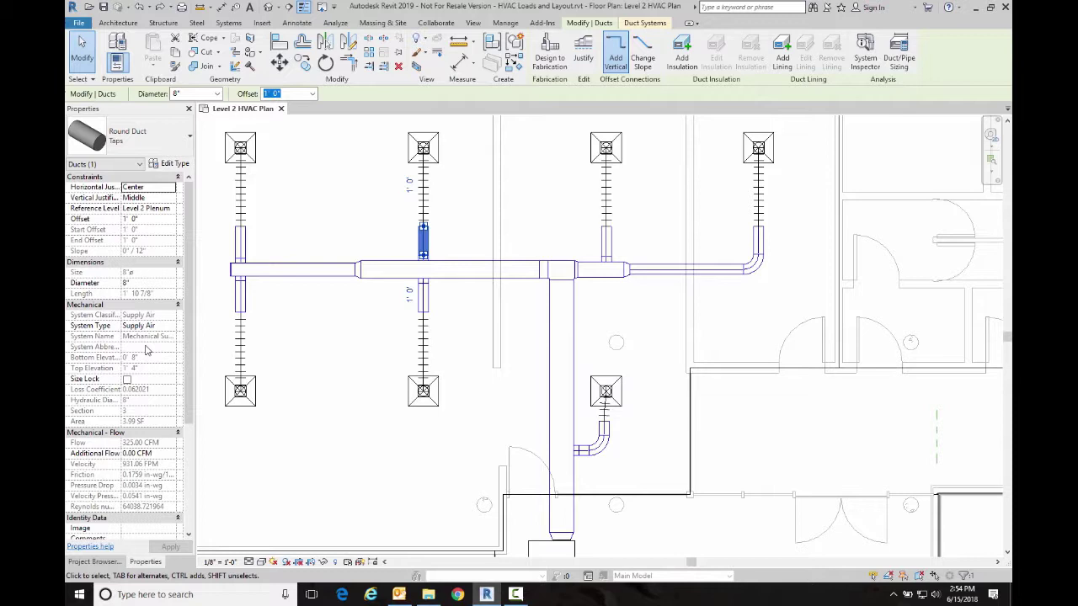
{"action": "left_click", "coordinate": [169, 166]}
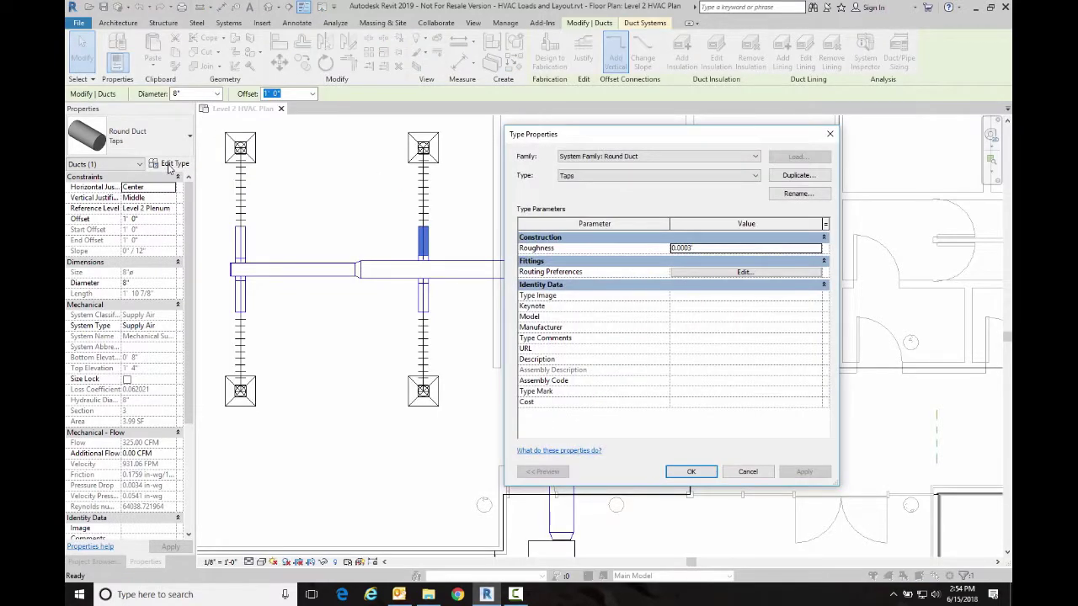
{"action": "left_click", "coordinate": [743, 273]}
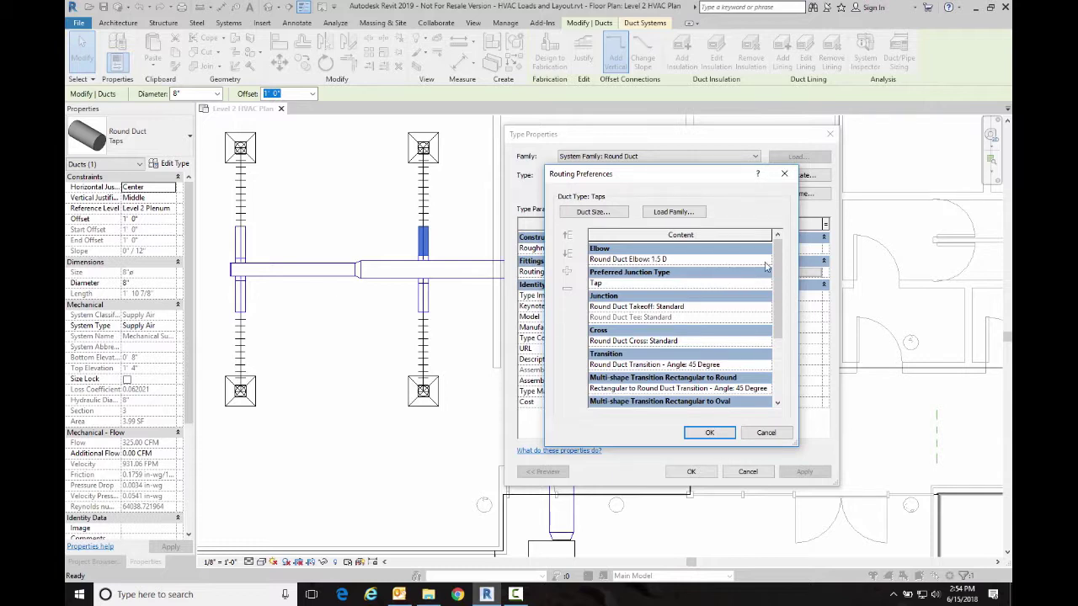
{"action": "double_click", "coordinate": [766, 264]}
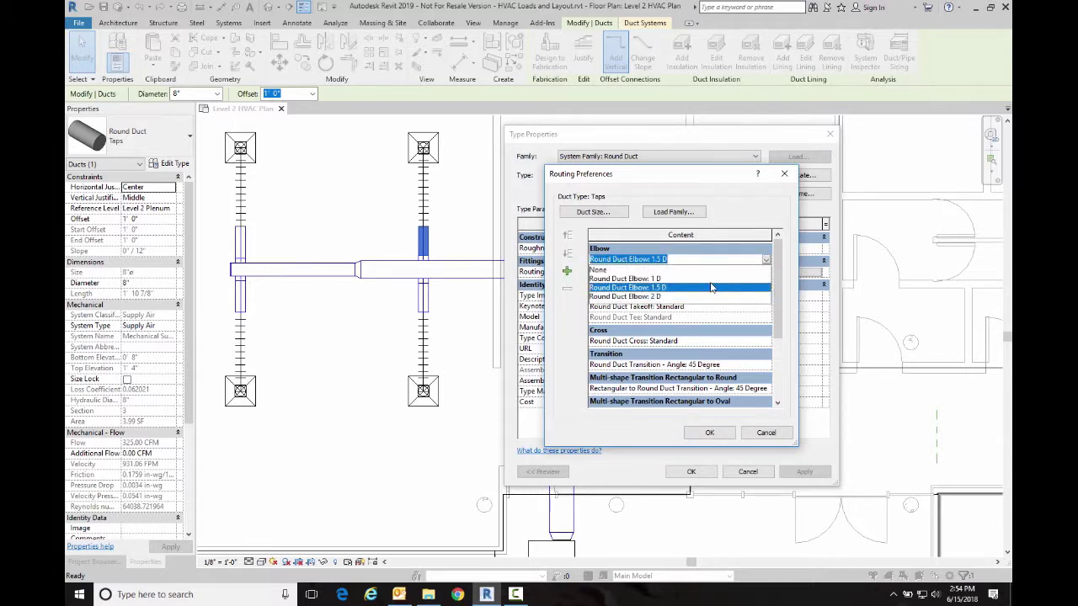
{"action": "left_click", "coordinate": [661, 300]}
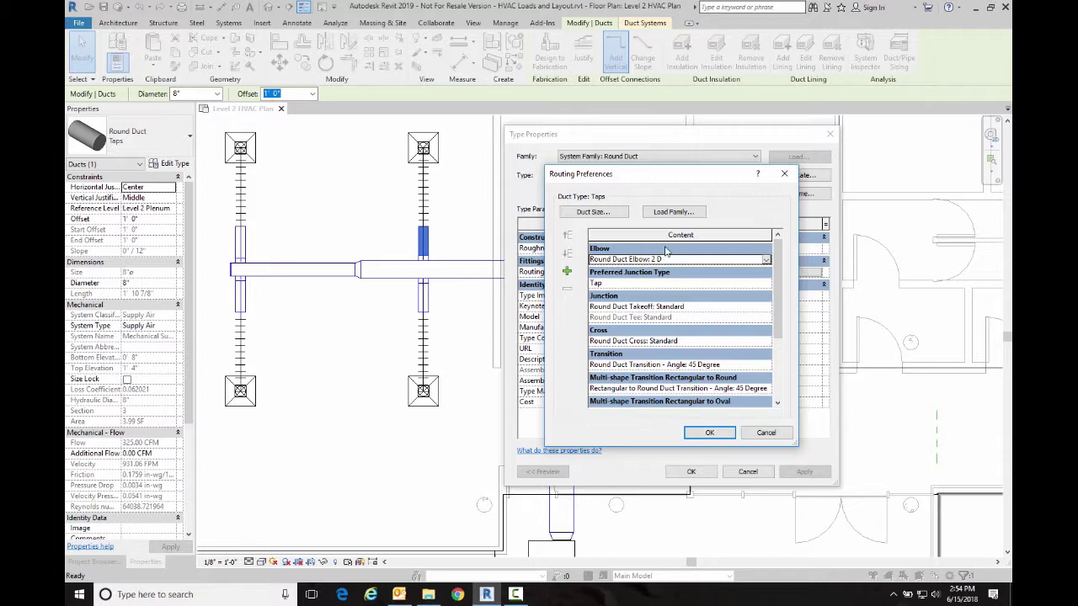
Load the Round Takeoff with Damper - Conical family and set its Standard type as the junction for the Taps round duct type.
{"action": "left_click", "coordinate": [673, 211]}
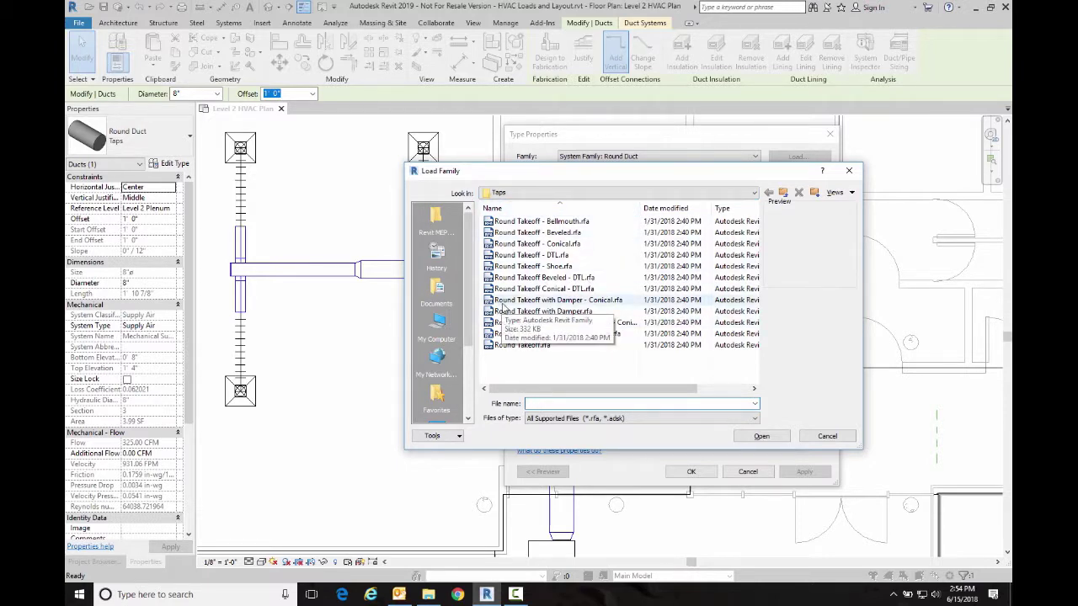
{"action": "left_click", "coordinate": [594, 300]}
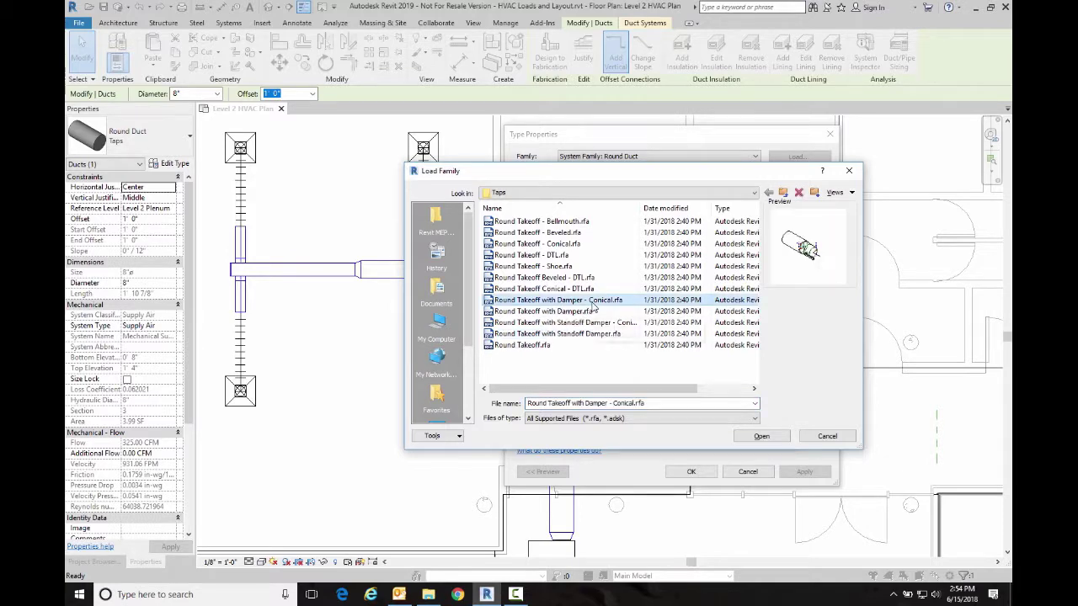
{"action": "left_click", "coordinate": [761, 437]}
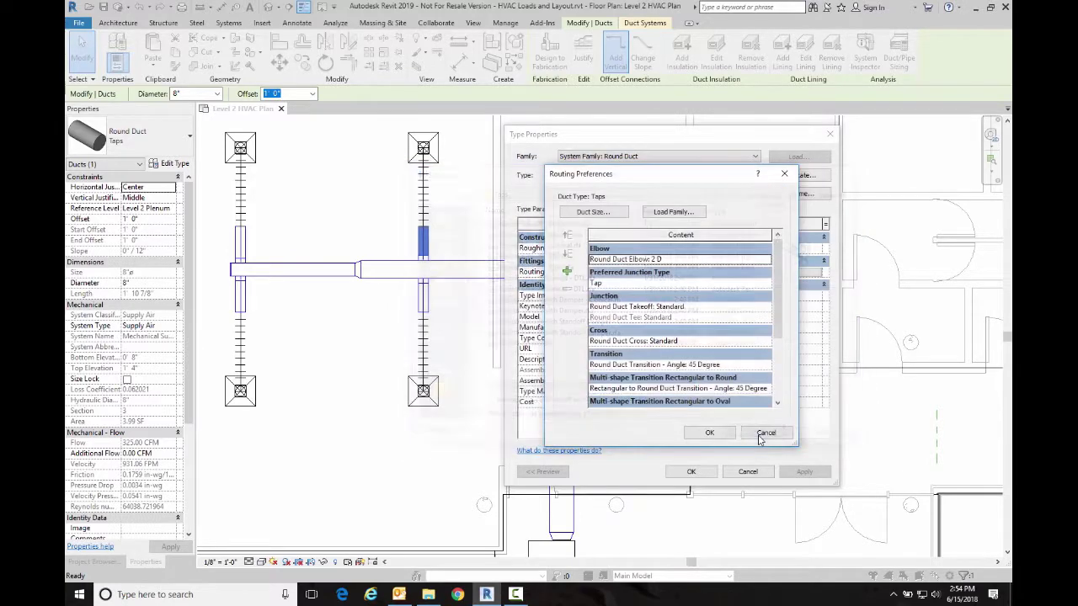
{"action": "left_click", "coordinate": [765, 308]}
{"action": "left_click", "coordinate": [764, 308]}
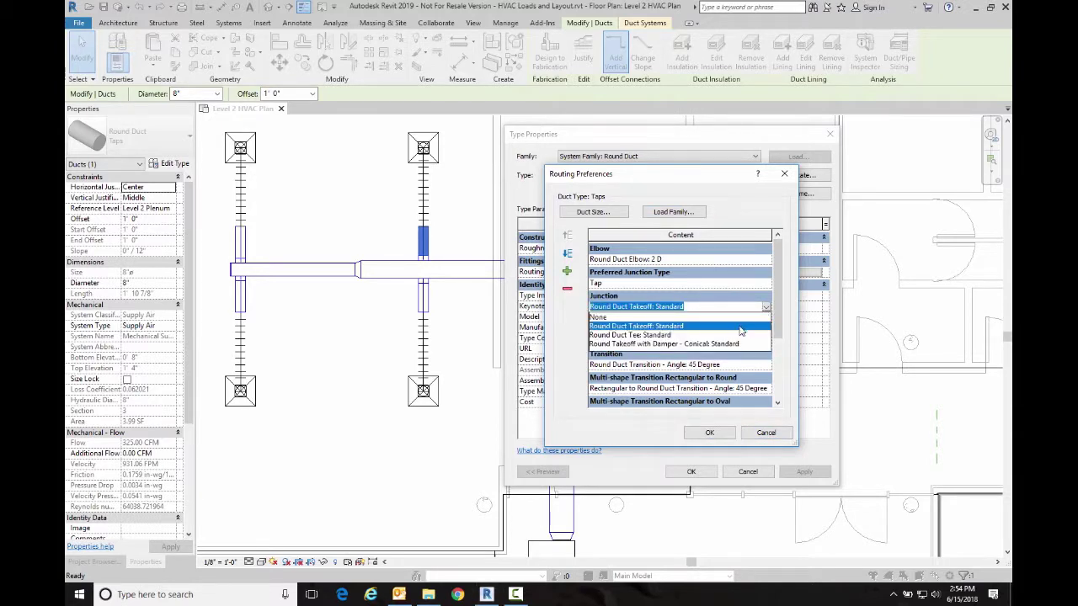
{"action": "left_click", "coordinate": [683, 344]}
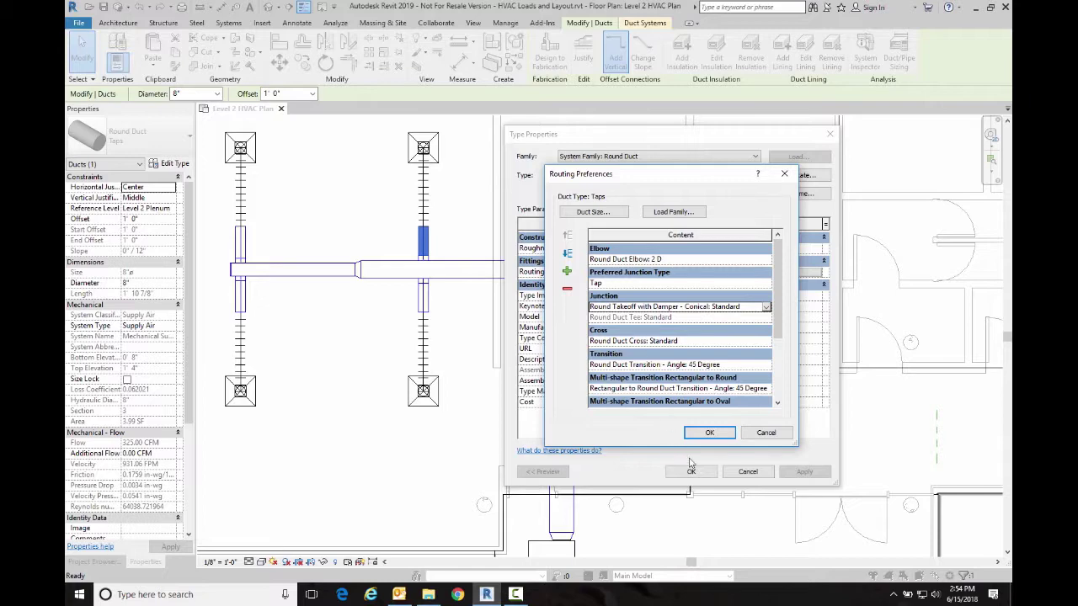
{"action": "left_click", "coordinate": [709, 432]}
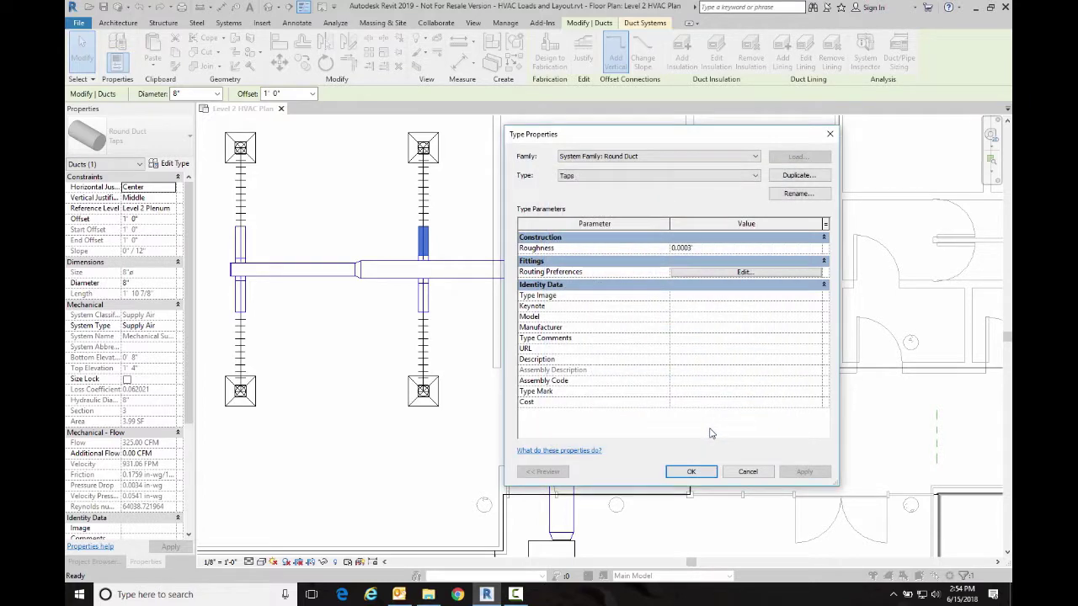
{"action": "left_click", "coordinate": [690, 472]}
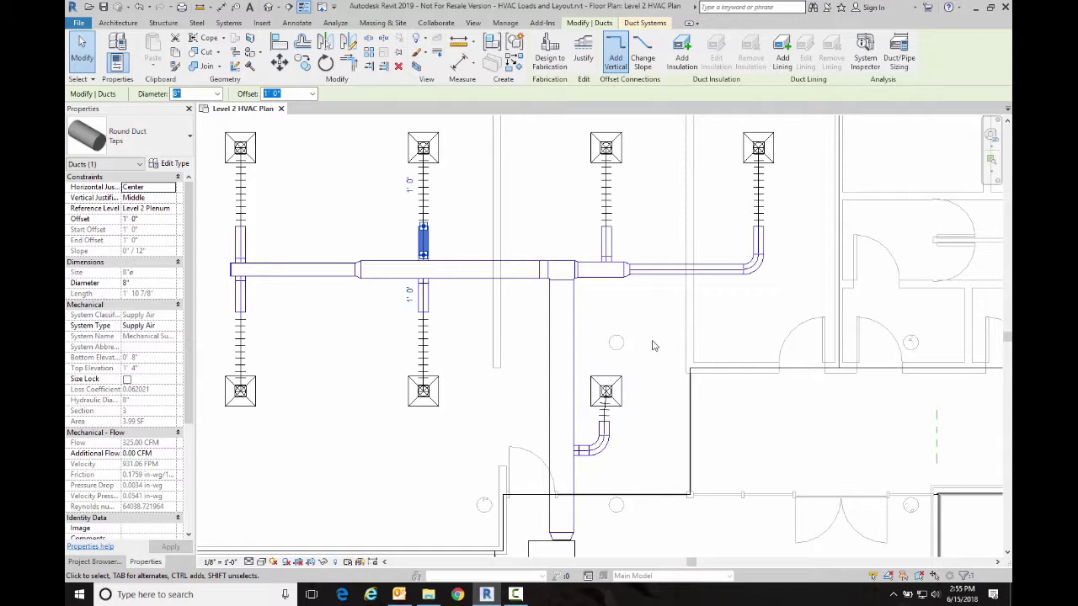
{"action": "left_click", "coordinate": [653, 345]}
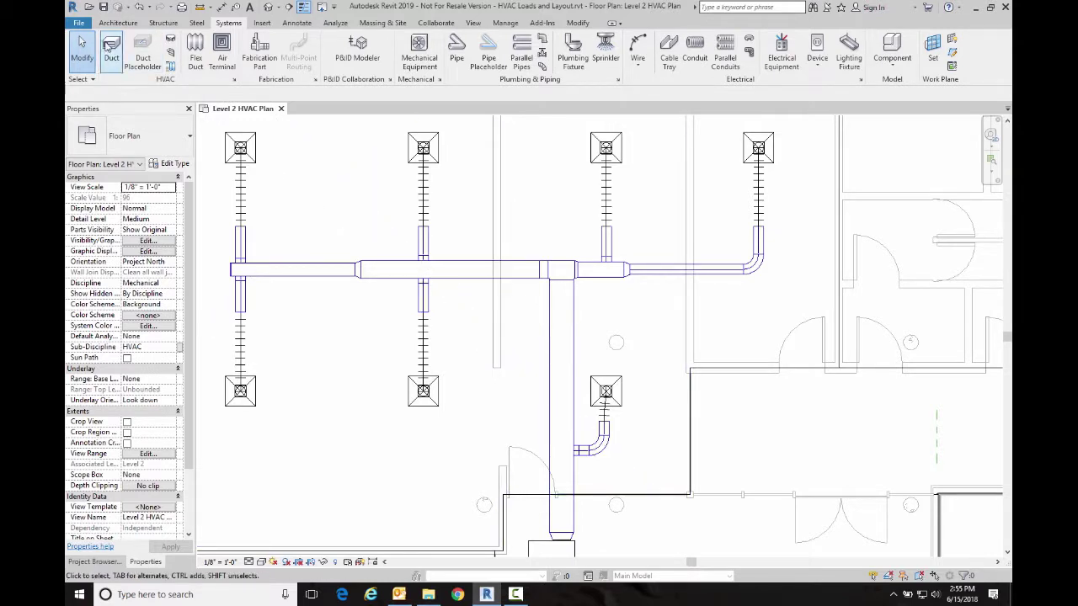
Draw an 8" round duct branch about 4' long, upward from the 10"x10" main duct between the first two diffuser columns.
{"action": "left_click", "coordinate": [110, 49]}
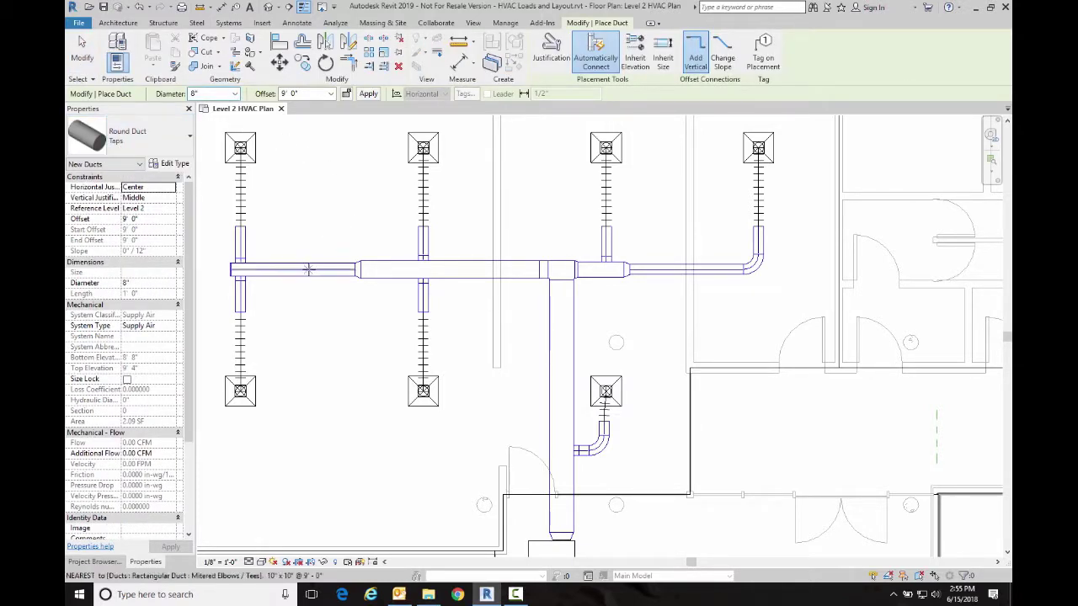
{"action": "left_click", "coordinate": [308, 269]}
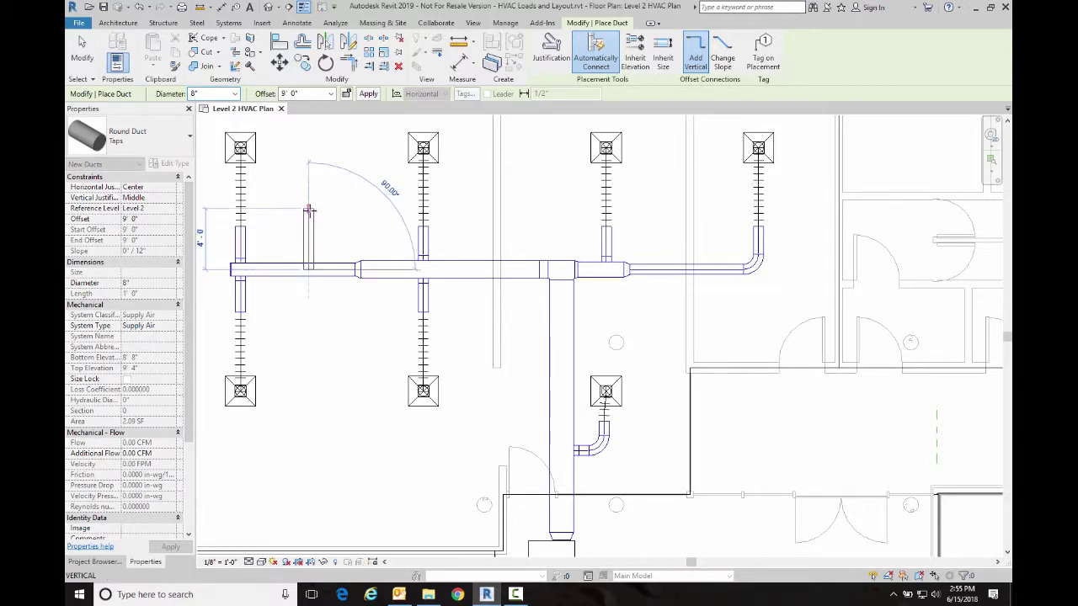
{"action": "left_click", "coordinate": [309, 211]}
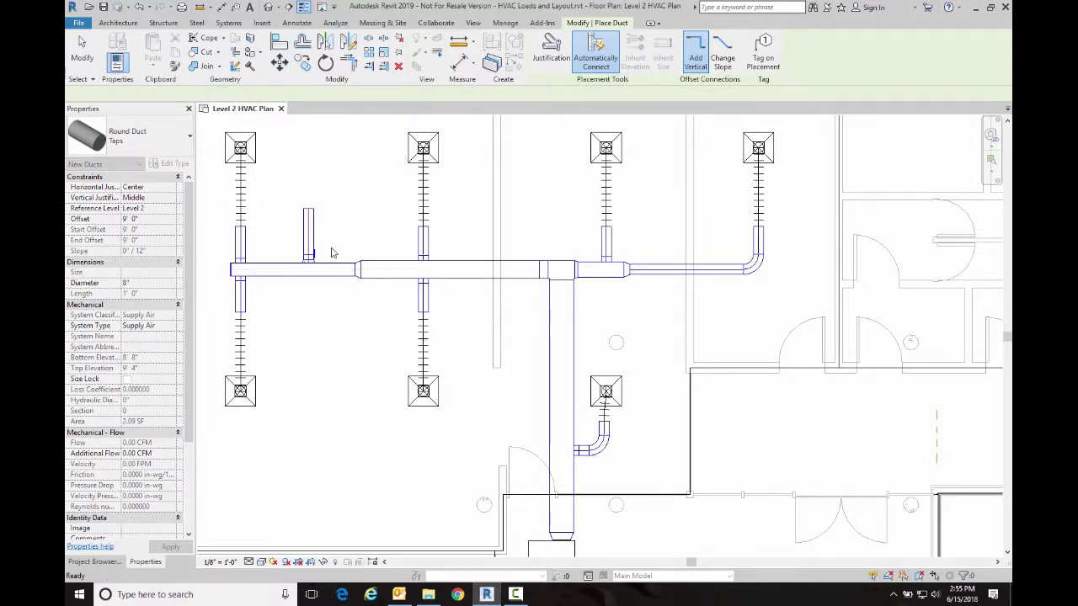
{"action": "scroll", "coordinate": [310, 262], "scroll_direction": "up", "scroll_amount": 3}
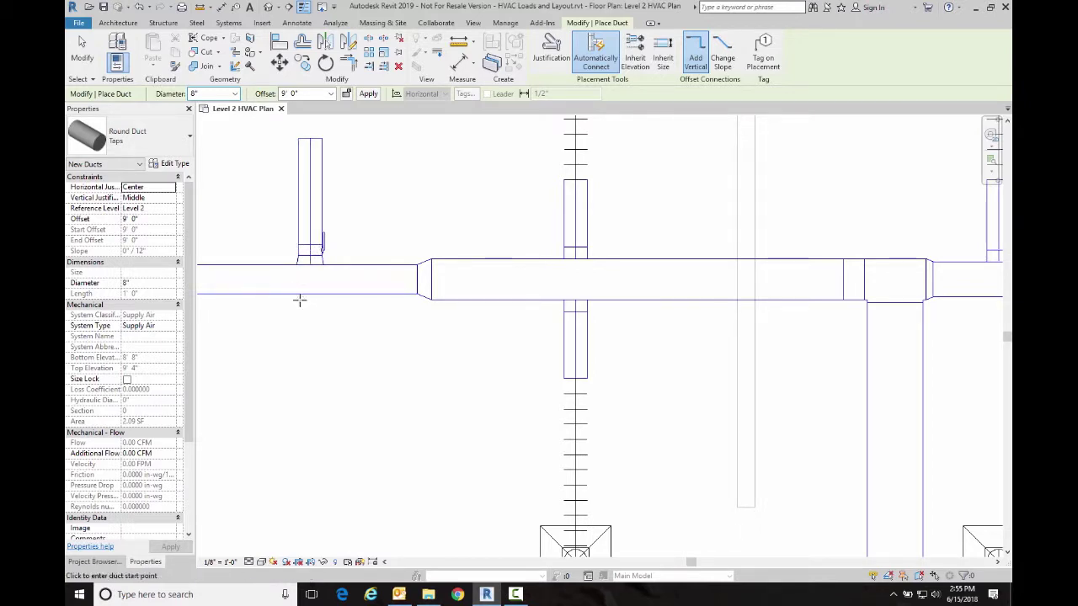
{"action": "scroll", "coordinate": [299, 299], "scroll_direction": "down", "scroll_amount": 4}
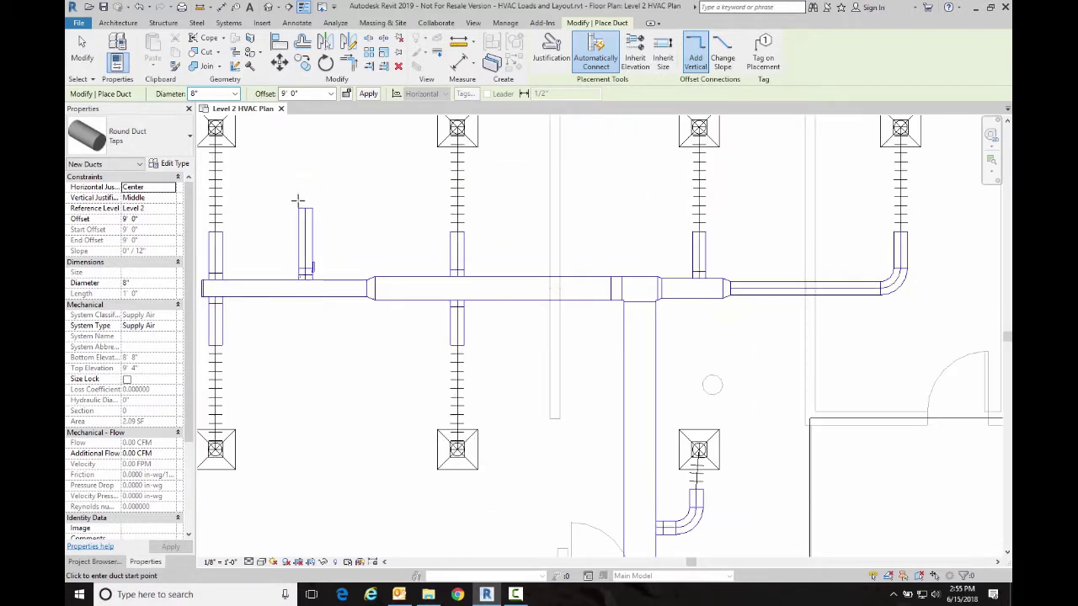
Extend the new branch duct horizontally from its open end toward the second diffuser column, turning it with an elbow.
{"action": "left_click", "coordinate": [305, 208]}
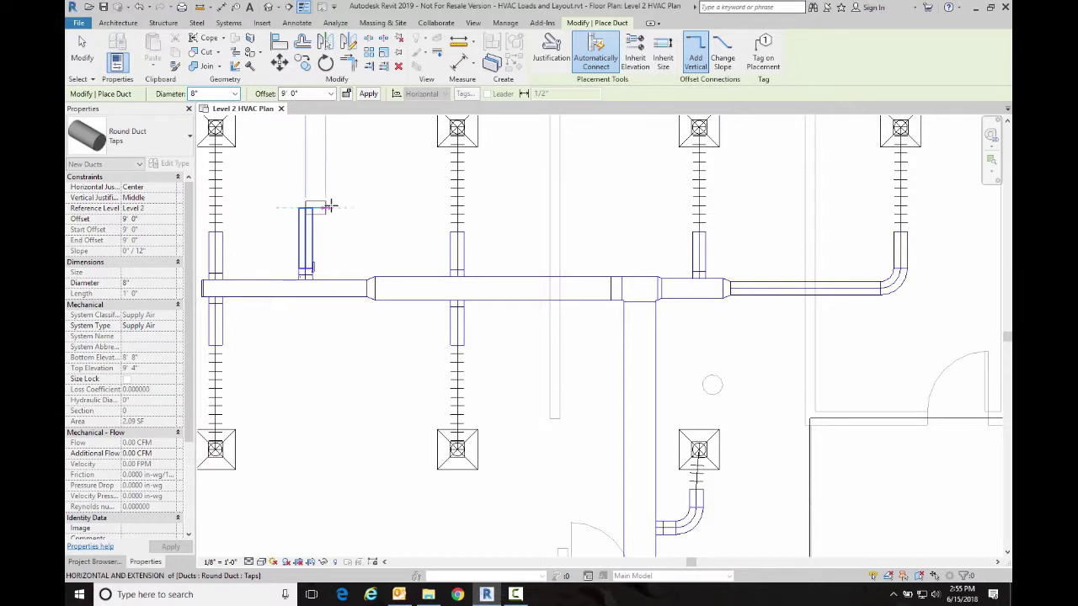
{"action": "left_click", "coordinate": [376, 208]}
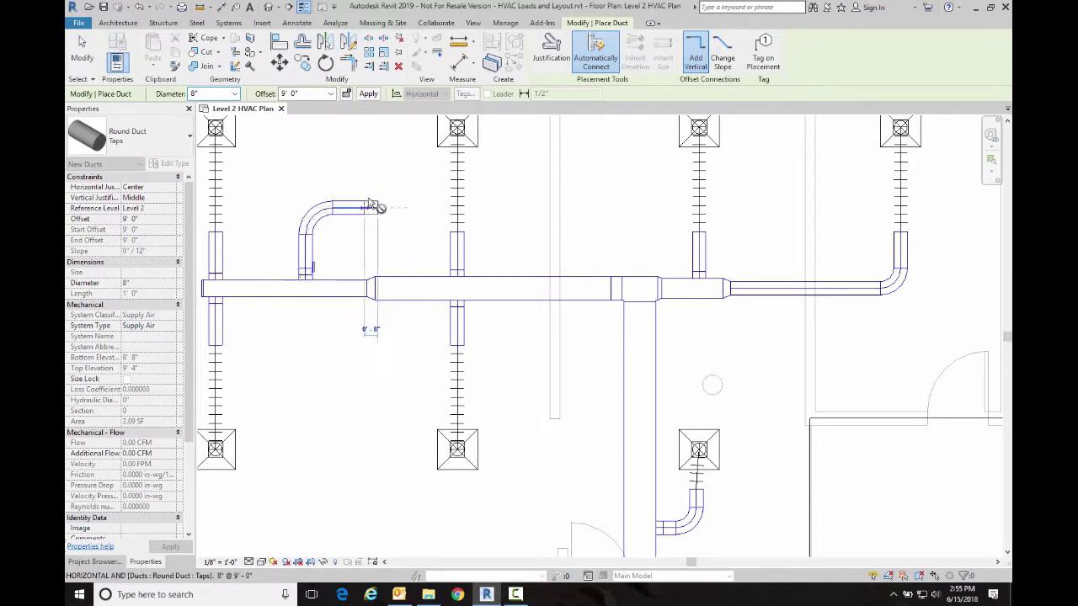
{"action": "key", "text": "Escape"}
{"action": "key", "text": "Escape"}
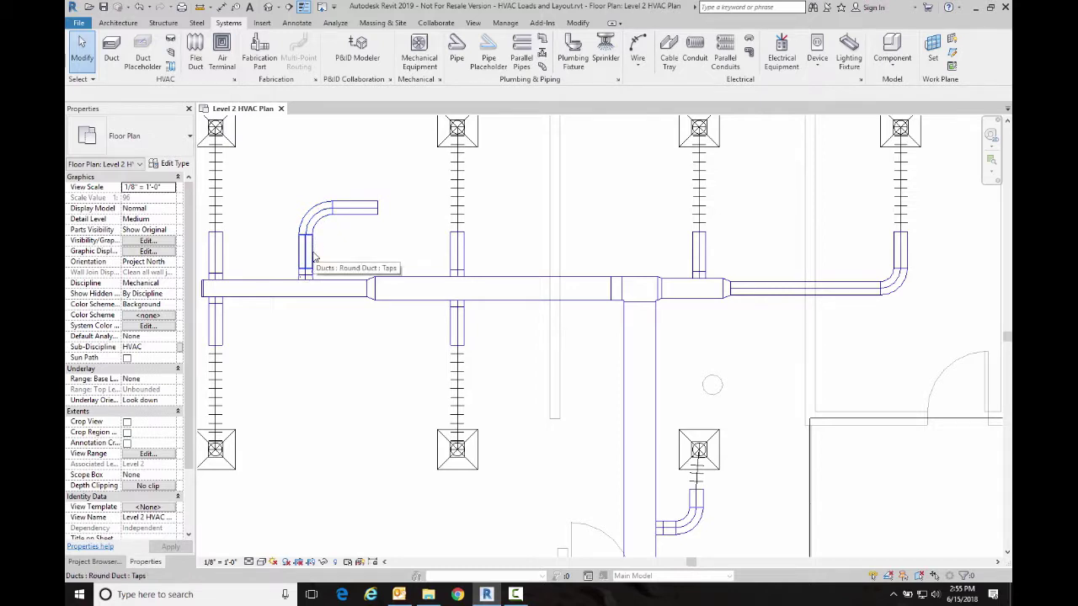
Reapply the duct type to the elbowed run that feeds the diffuser beside the vertical main duct.
{"action": "scroll", "coordinate": [312, 255], "scroll_direction": "down", "scroll_amount": 1}
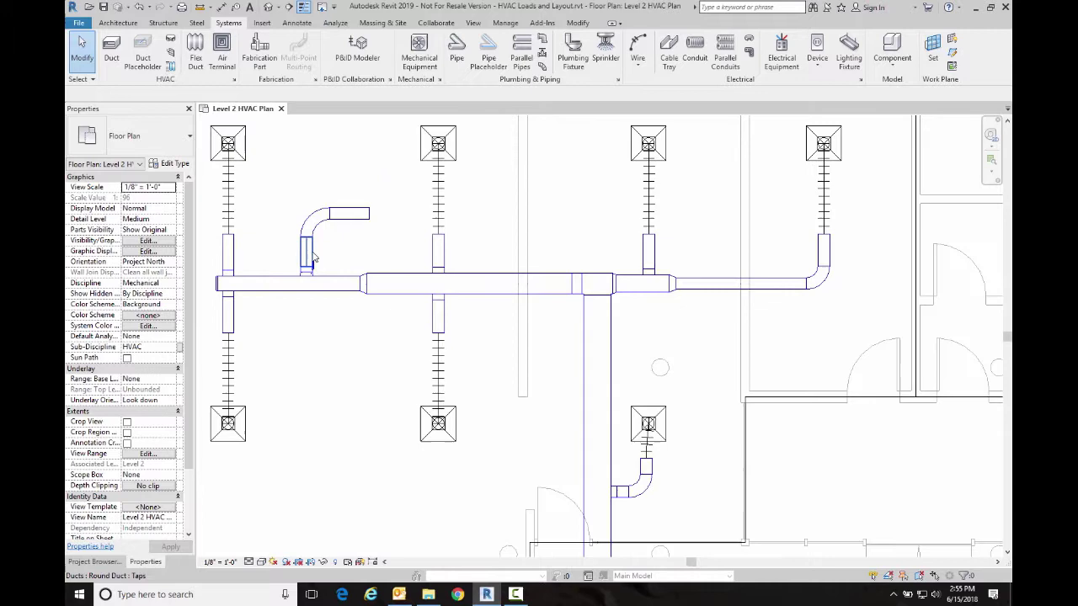
{"action": "middle_click_drag", "start_coordinate": [403, 393], "coordinate": [415, 318]}
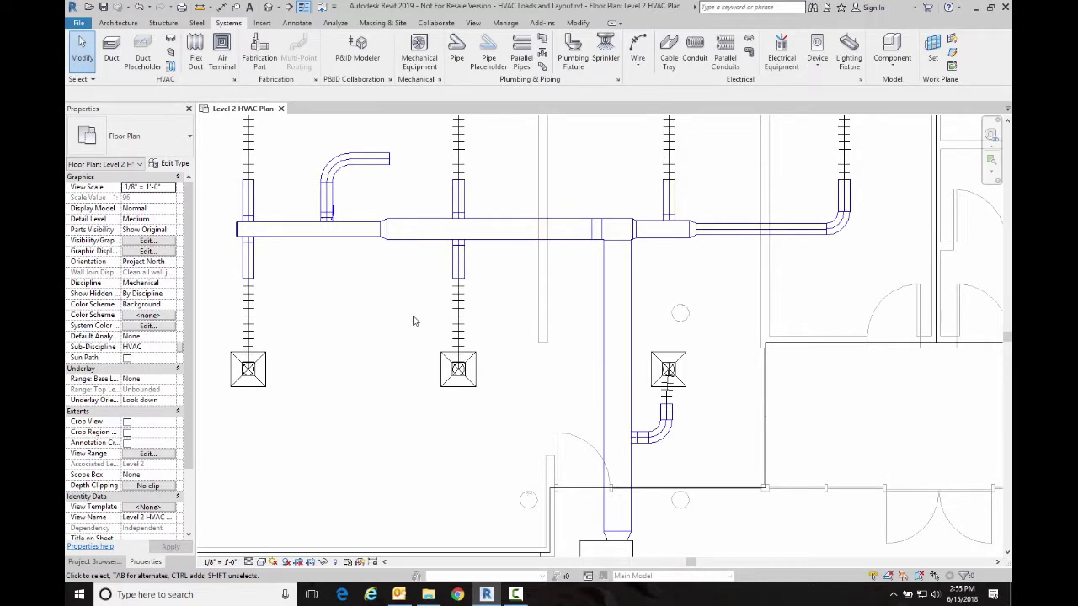
{"action": "scroll", "coordinate": [665, 453], "scroll_direction": "up", "scroll_amount": 1}
{"action": "scroll", "coordinate": [666, 452], "scroll_direction": "up", "scroll_amount": 2}
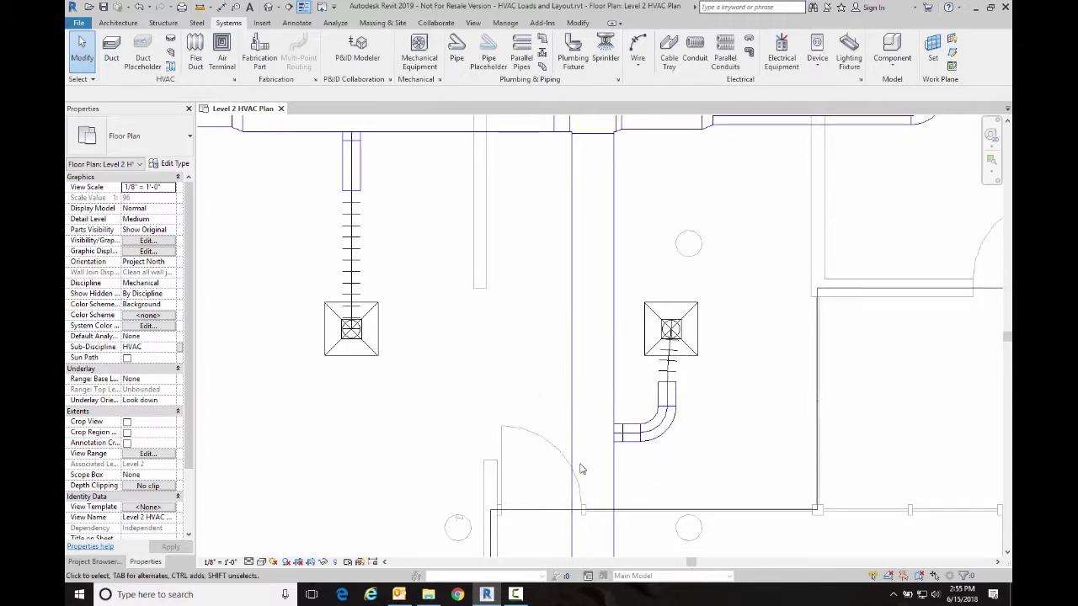
{"action": "left_click_drag", "start_coordinate": [522, 356], "coordinate": [714, 470]}
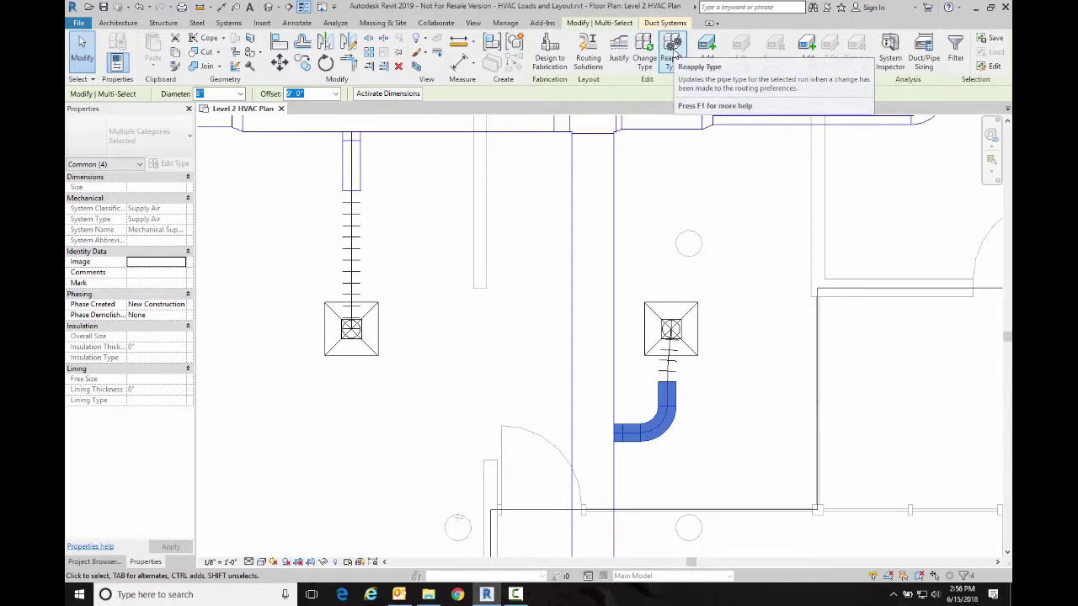
{"action": "left_click", "coordinate": [673, 53]}
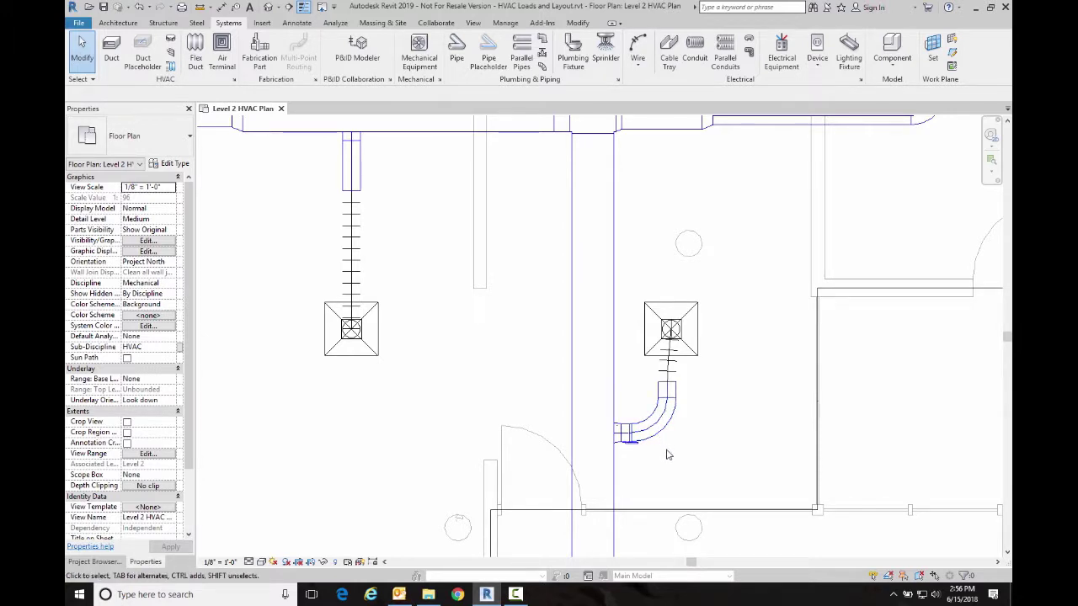
Try to reapply the duct type to the branch duct and takeoff below the horizontal main in the second diffuser column.
{"action": "scroll", "coordinate": [665, 454], "scroll_direction": "down", "scroll_amount": 3}
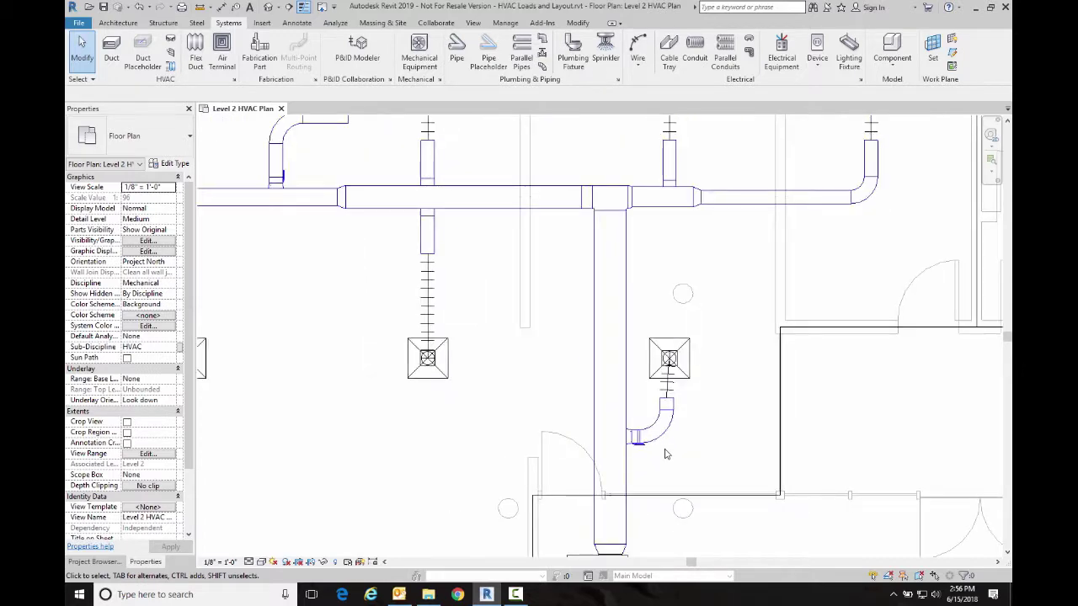
{"action": "middle_click_drag", "start_coordinate": [505, 312], "coordinate": [539, 447]}
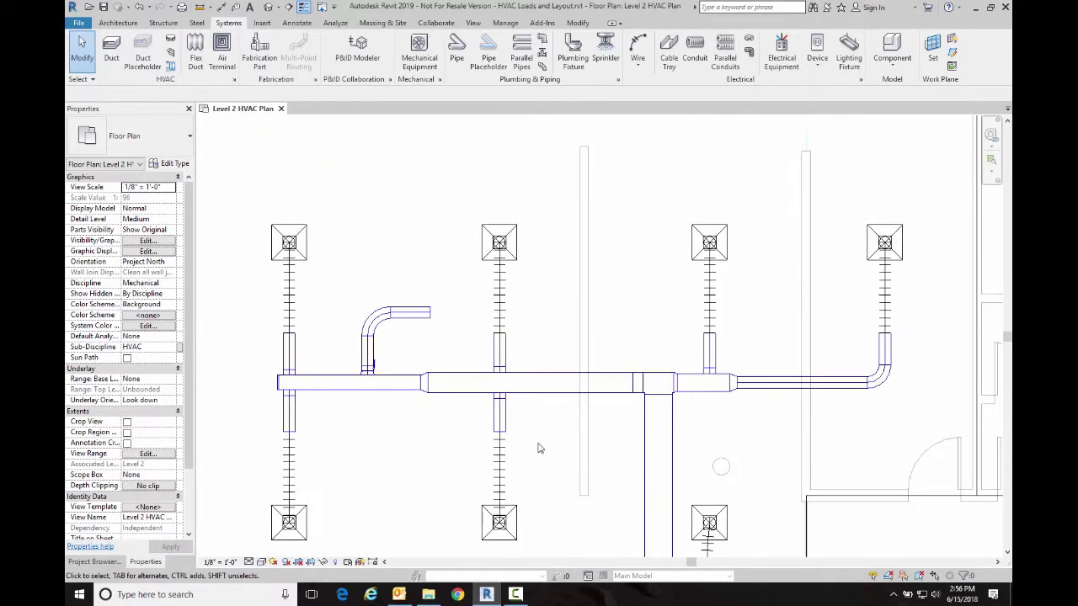
{"action": "scroll", "coordinate": [531, 438], "scroll_direction": "up", "scroll_amount": 2}
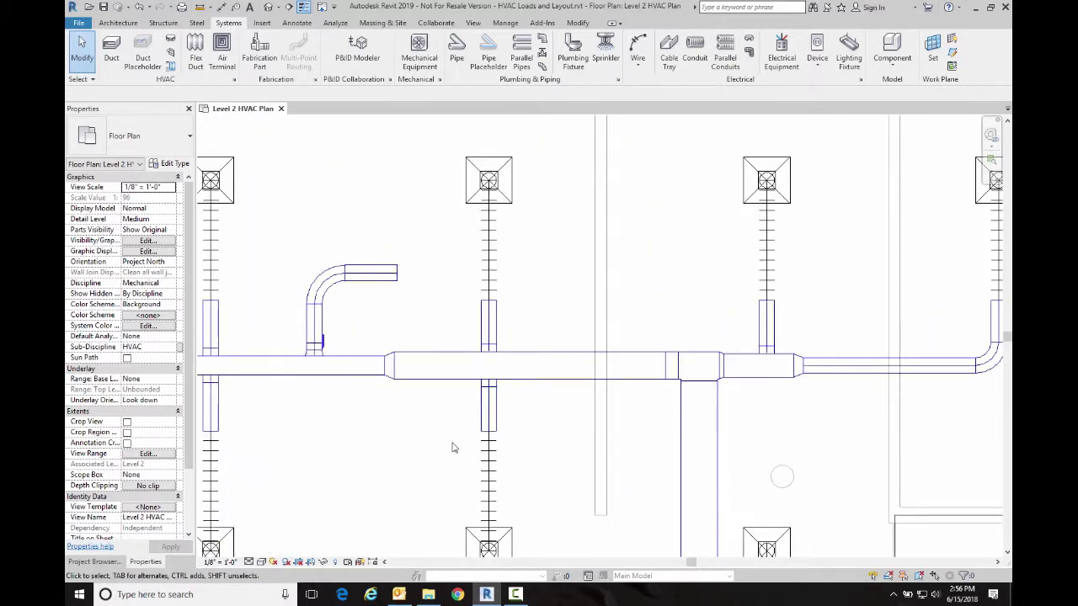
{"action": "left_click_drag", "start_coordinate": [452, 442], "coordinate": [513, 373]}
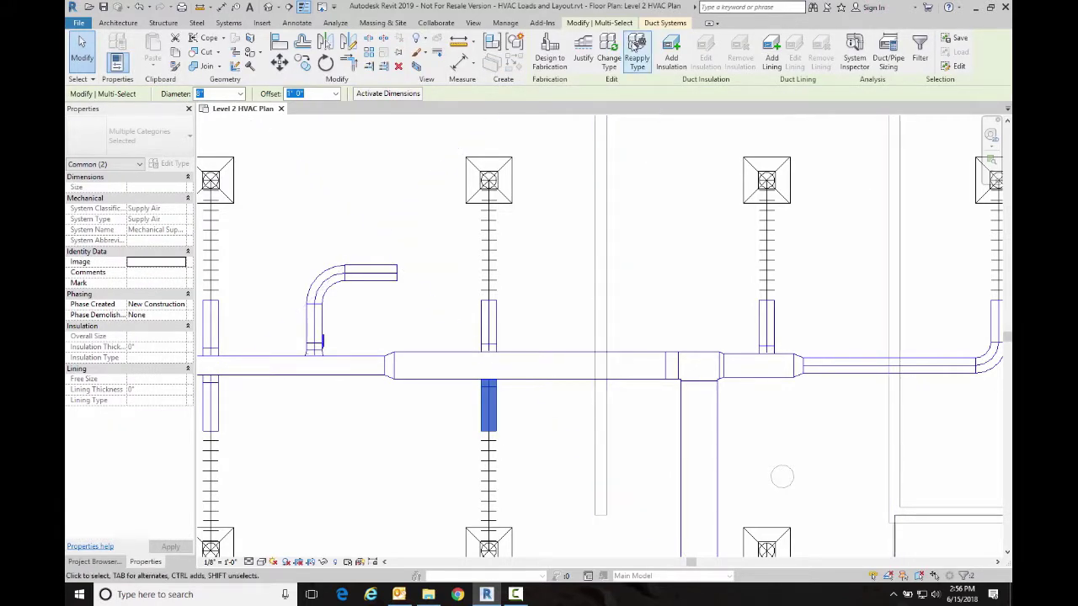
{"action": "left_click", "coordinate": [636, 52]}
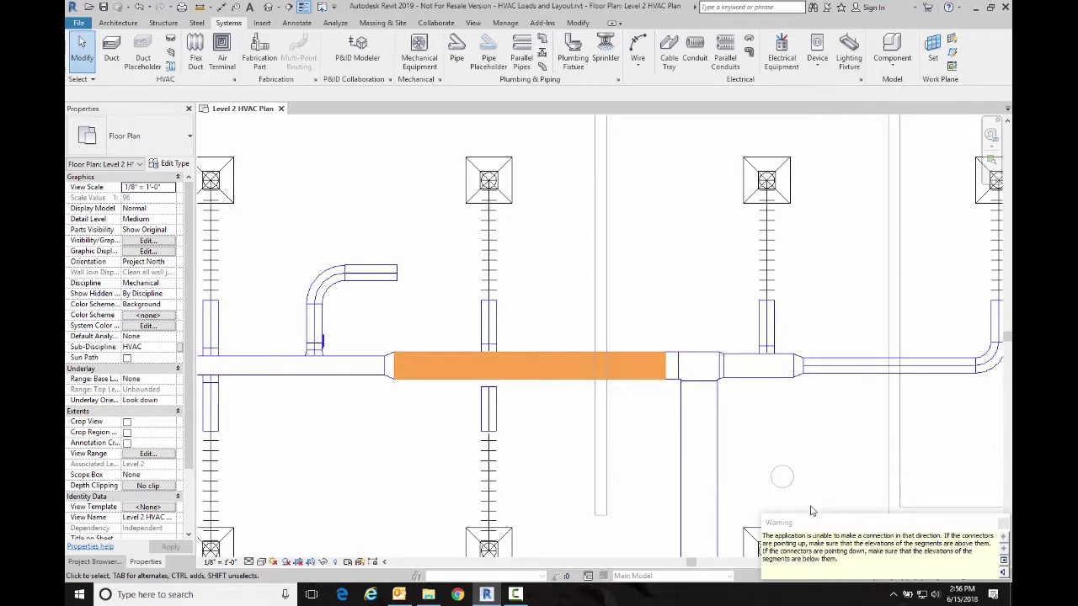
{"action": "left_click", "coordinate": [1002, 523]}
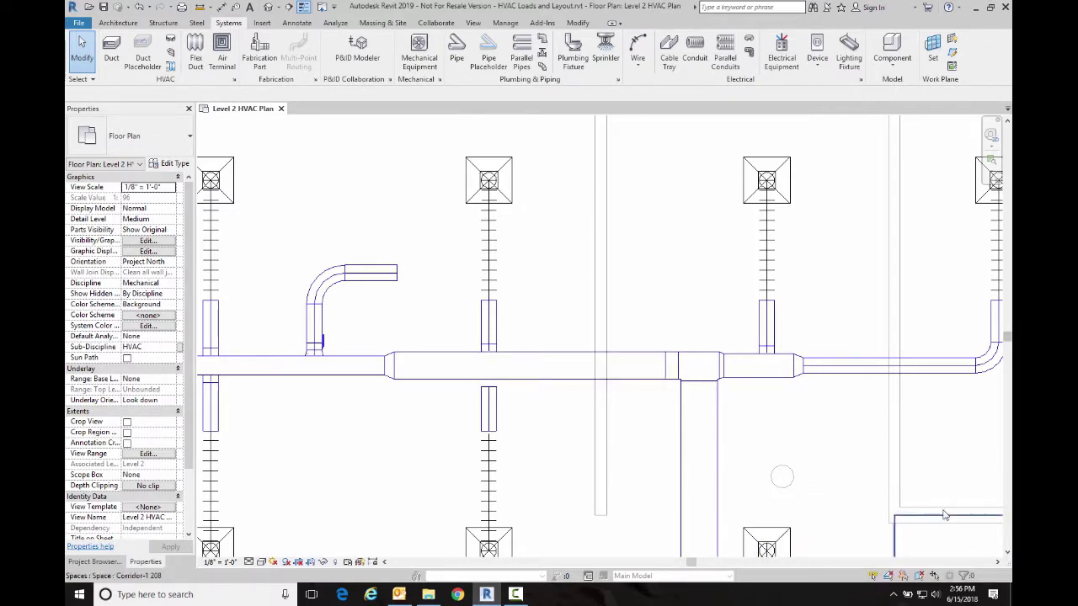
Reconnect the detached lower branch duct in the second diffuser column to the horizontal main duct.
{"action": "left_click", "coordinate": [490, 400]}
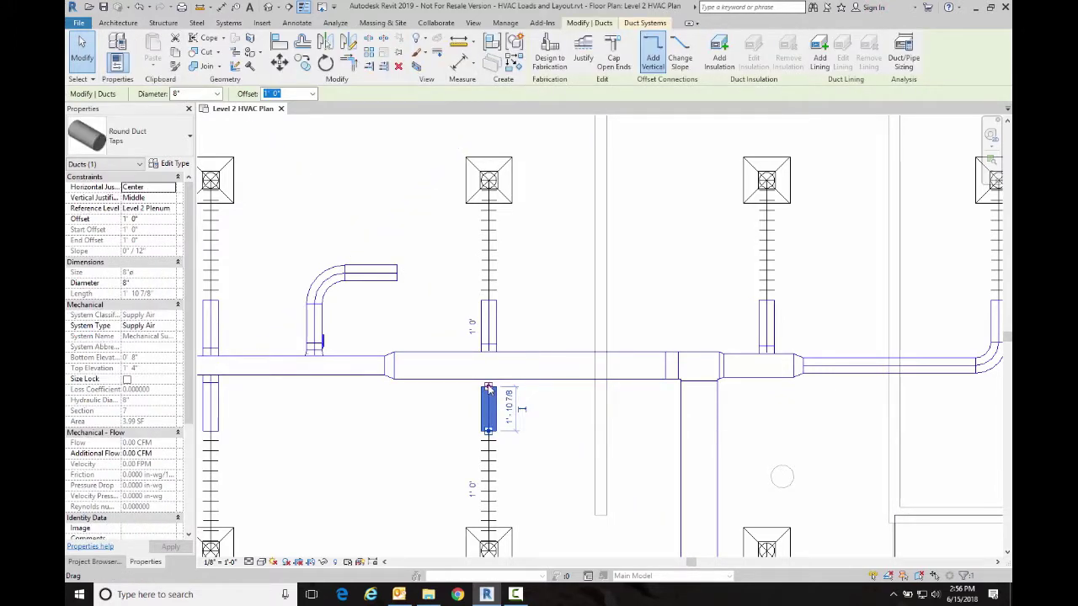
{"action": "left_click_drag", "start_coordinate": [489, 389], "coordinate": [520, 399]}
{"action": "left_click", "coordinate": [531, 413]}
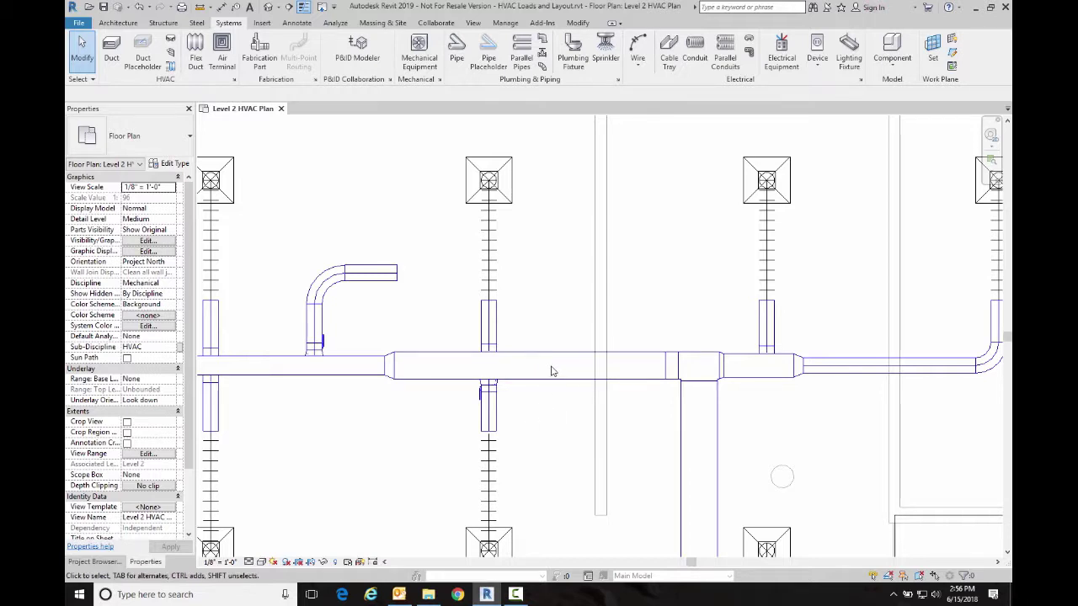
Delete the standard takeoff above the main in the second diffuser column and reconnect its branch duct to the main.
{"action": "scroll", "coordinate": [507, 356], "scroll_direction": "up", "scroll_amount": 2}
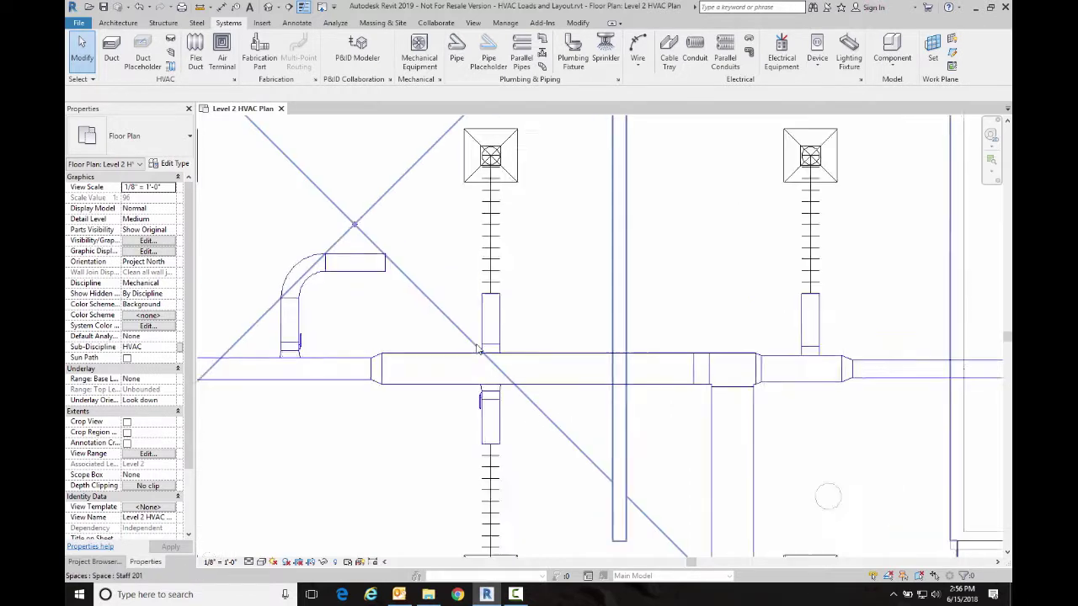
{"action": "left_click", "coordinate": [524, 341]}
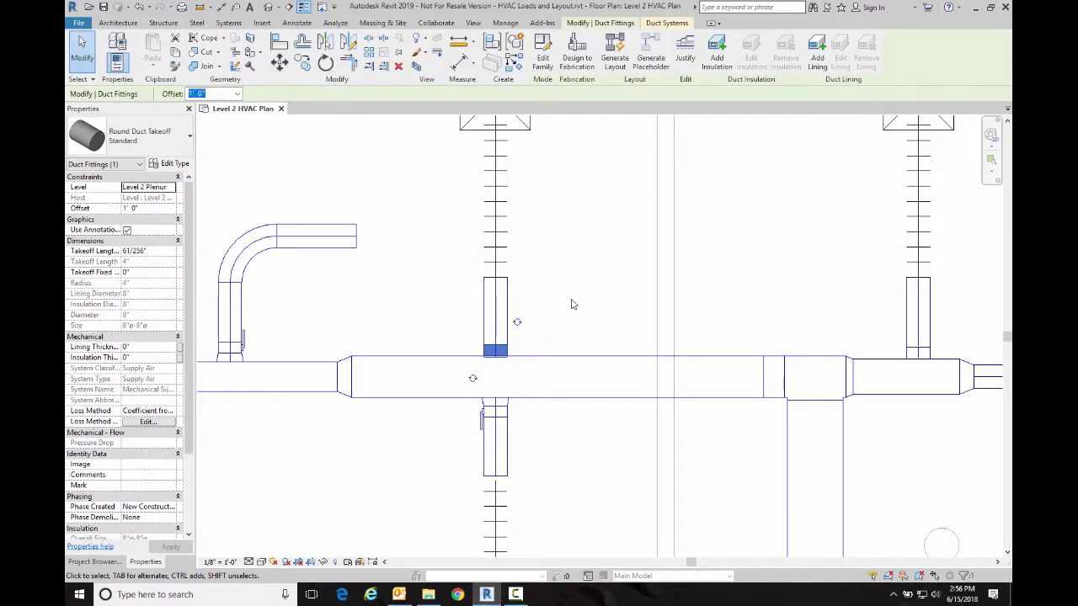
{"action": "key", "text": "Escape"}
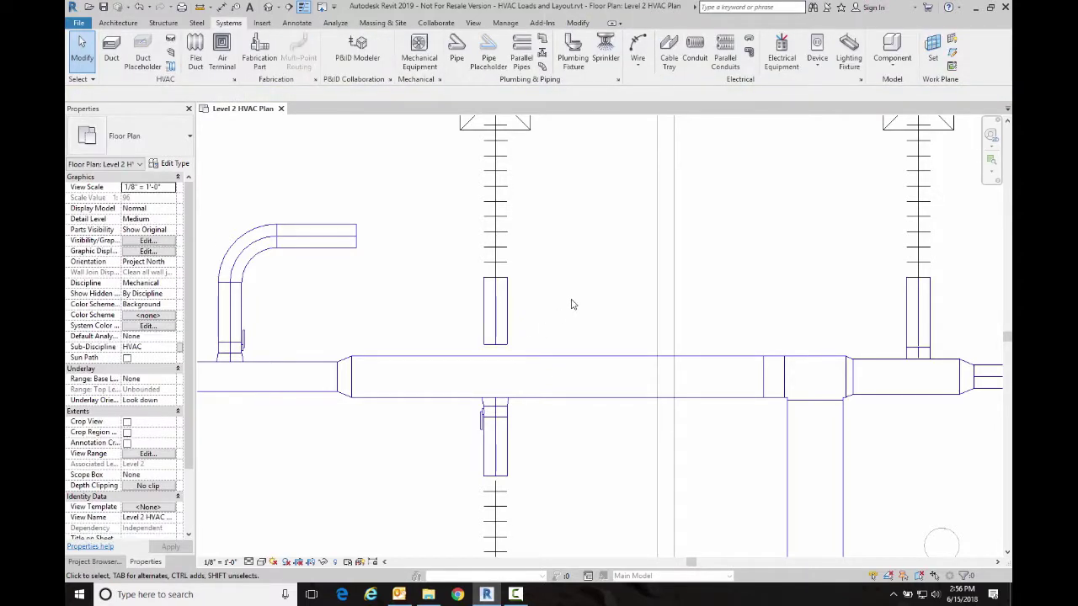
{"action": "left_click", "coordinate": [495, 347]}
{"action": "left_click_drag", "start_coordinate": [495, 347], "coordinate": [585, 261]}
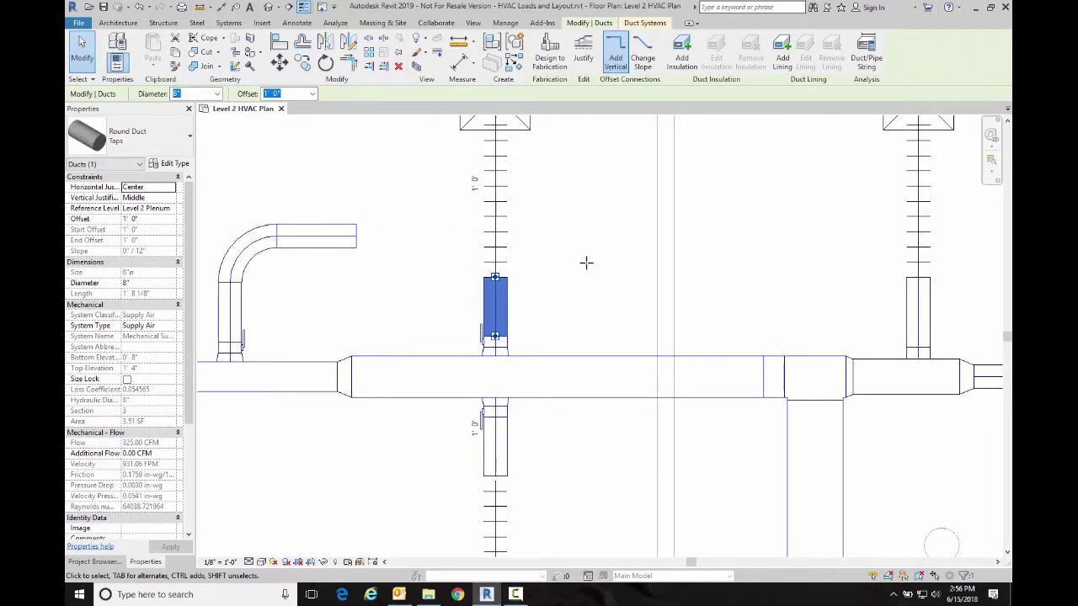
{"action": "key", "text": "Escape"}
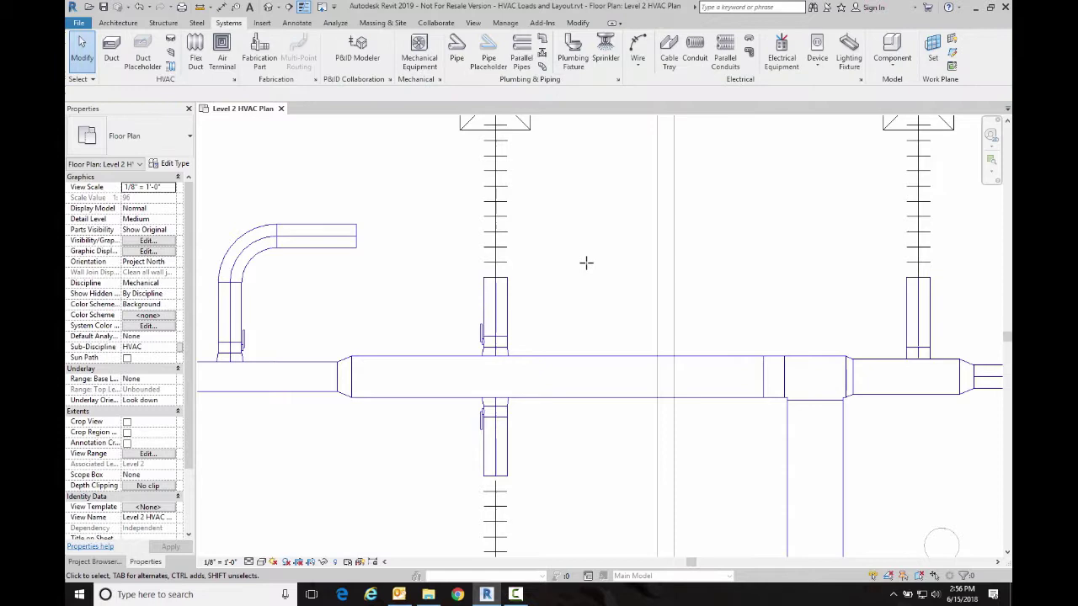